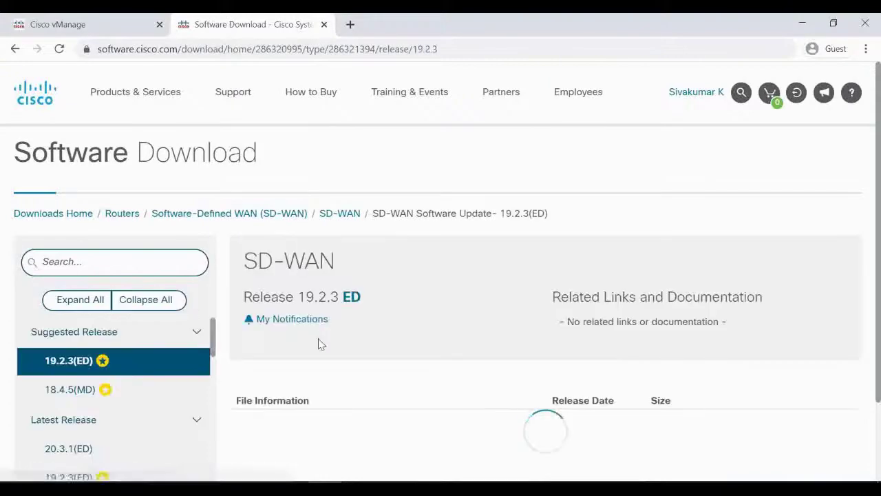
Show the SD-WAN software files for release 19.2.2(ED) within the 19.2 release group.
scroll(318, 343, "down", 2)
left_click(134, 363)
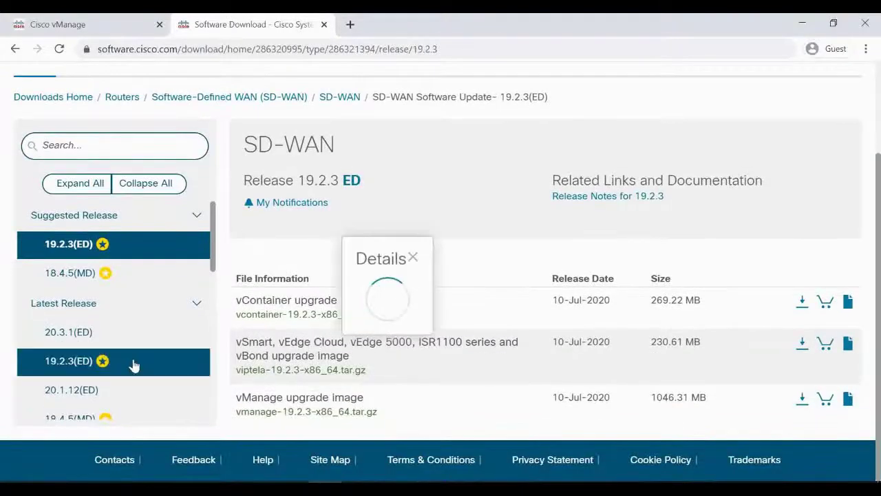
scroll(134, 365, "down", 1)
left_click(138, 349)
scroll(137, 361, "down", 1)
scroll(138, 361, "down", 2)
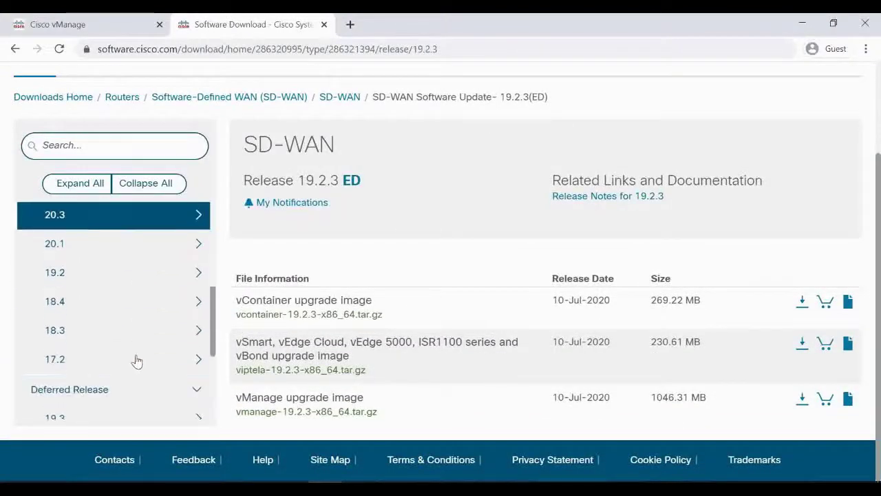
left_click(111, 272)
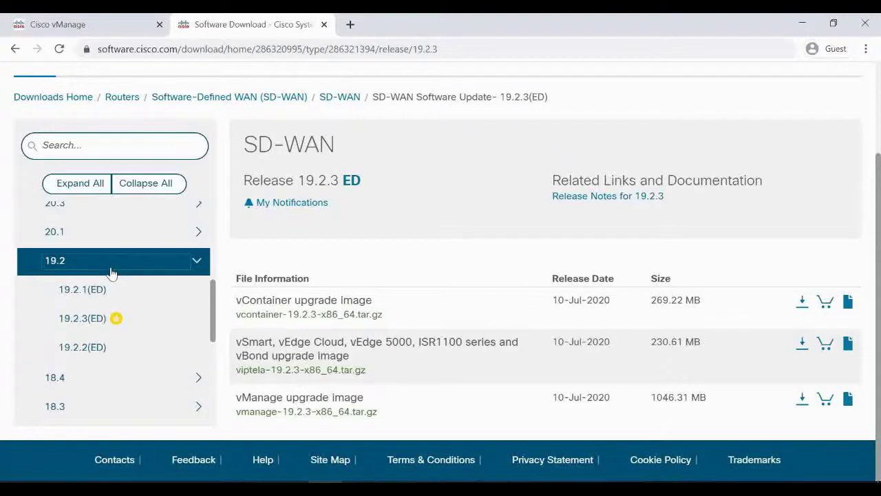
left_click(89, 349)
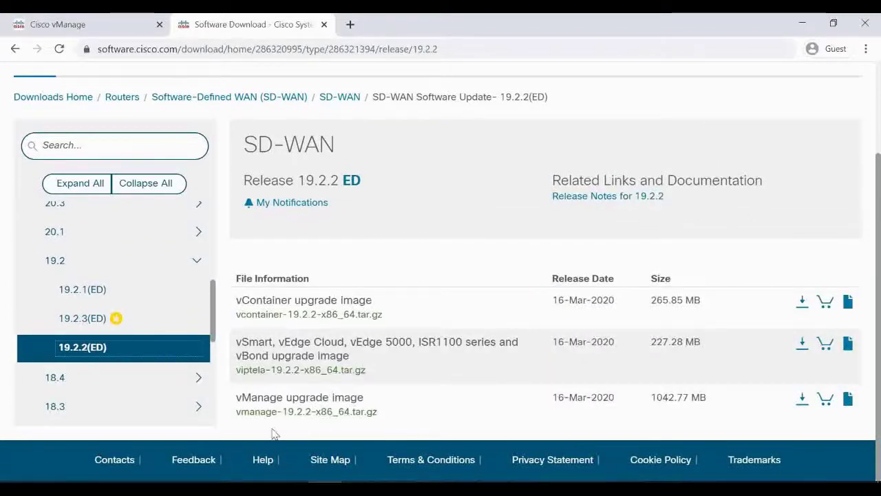
View the details of the vManage upgrade image vmanage-19.2.2-x86_64.tar.gz and dismiss them.
left_click(326, 411)
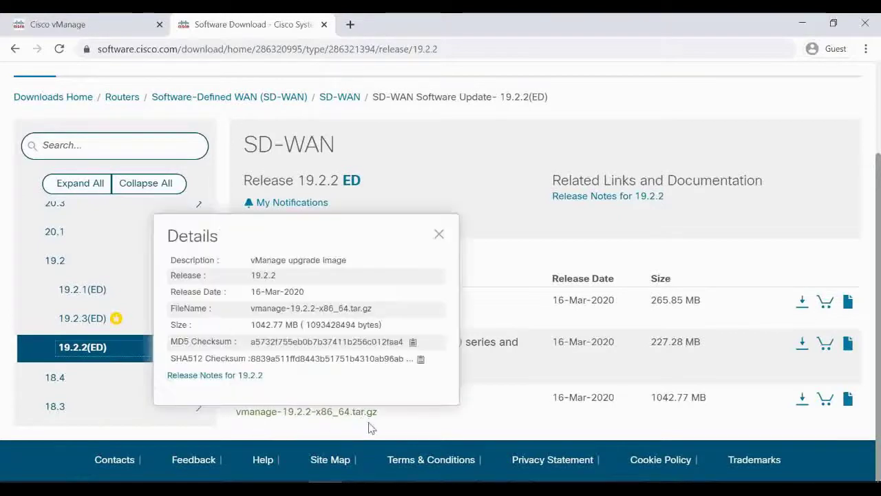
left_click(353, 436)
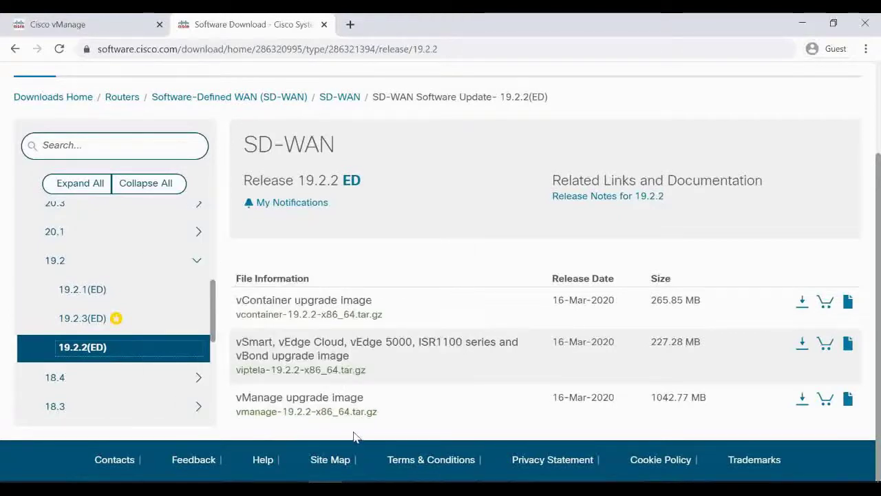
left_click(403, 362)
mouse_move(370, 355)
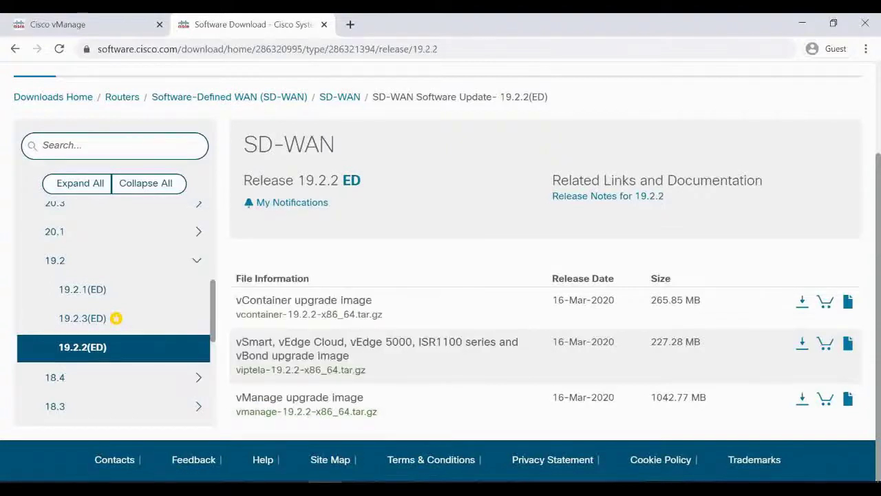
Switch to Cisco vManage, check its platform and application version in the About information, and close it.
key("ctrl+Page_Up")
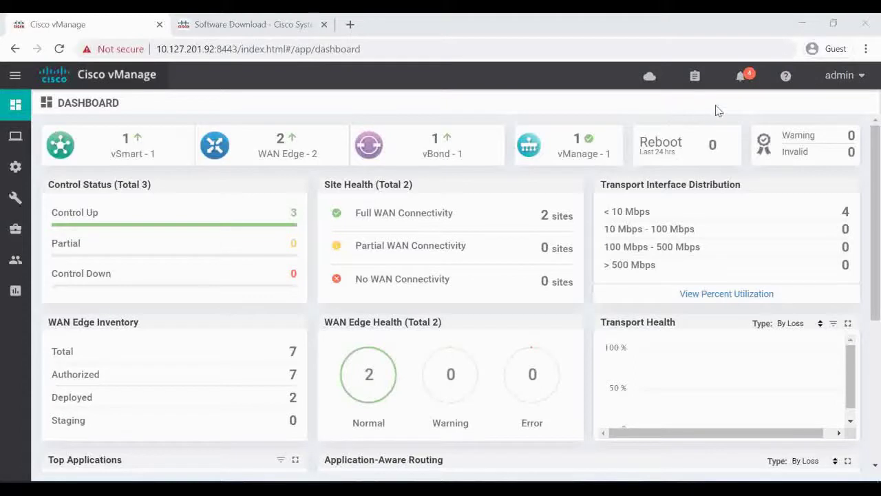
left_click(786, 77)
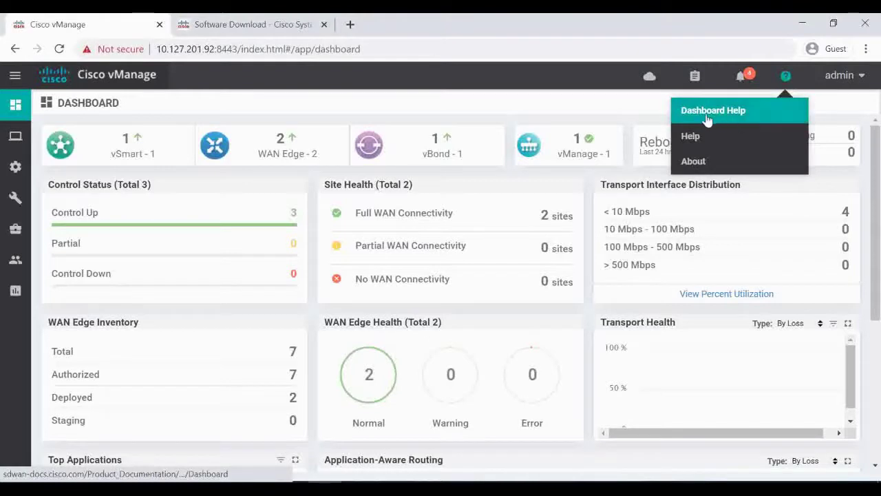
left_click(694, 162)
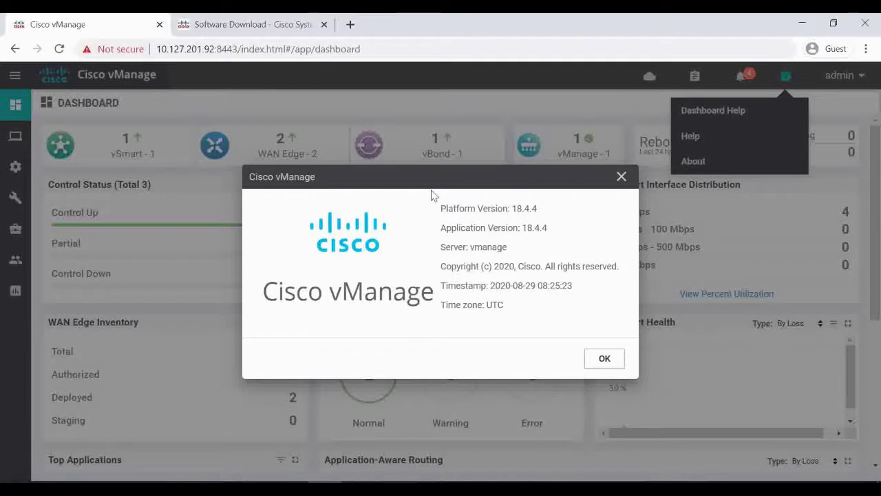
left_click(621, 177)
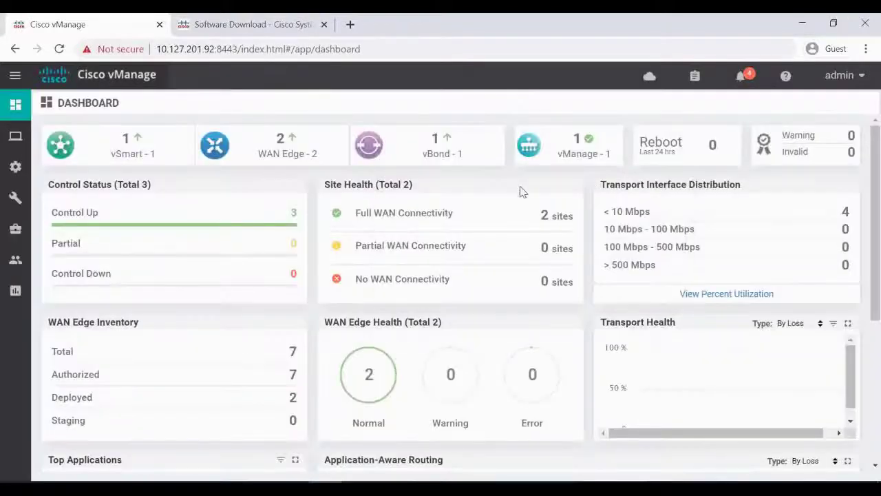
Upload the image vmanage-19.2.2-x86_64.tar.gz to the software repository with vManage as its location.
mouse_move(20, 228)
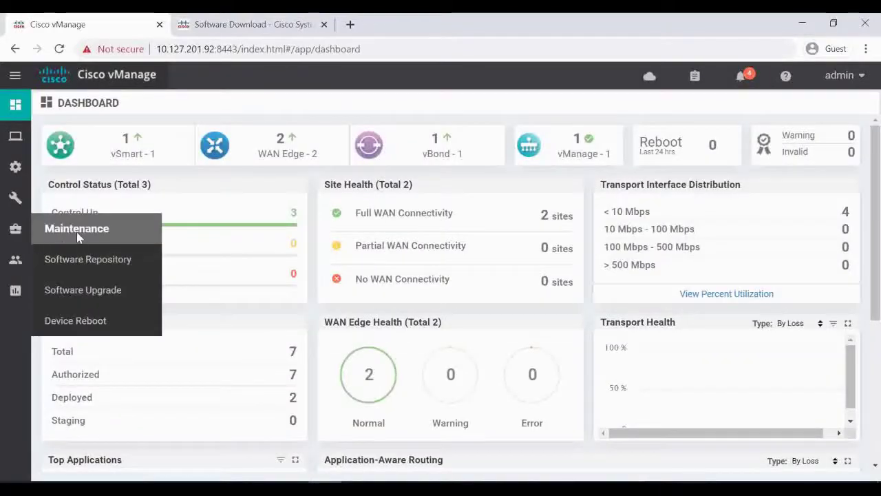
left_click(92, 266)
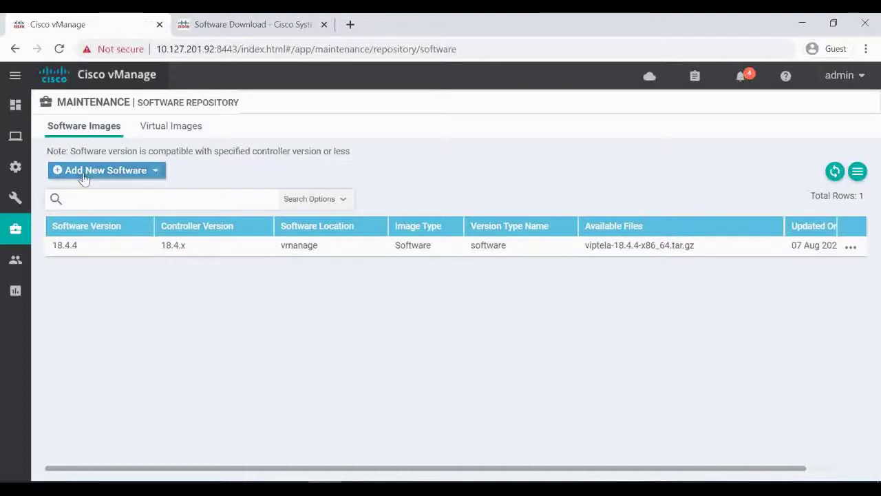
left_click(143, 173)
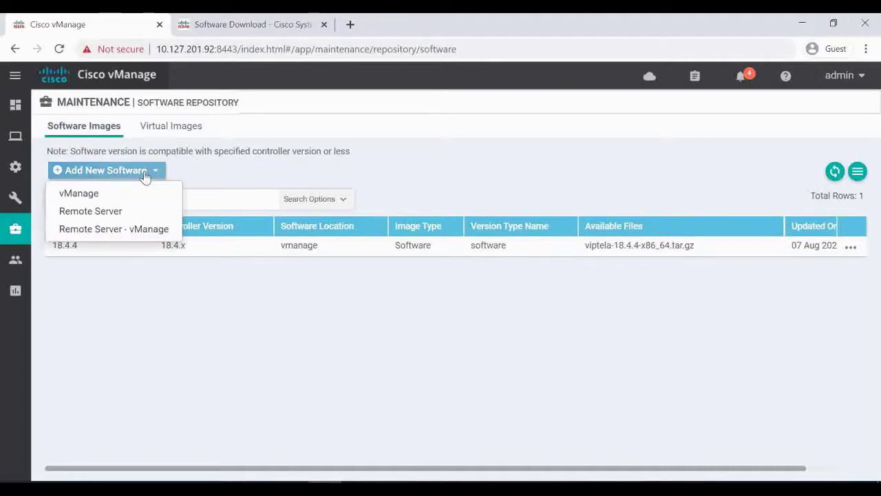
left_click(88, 193)
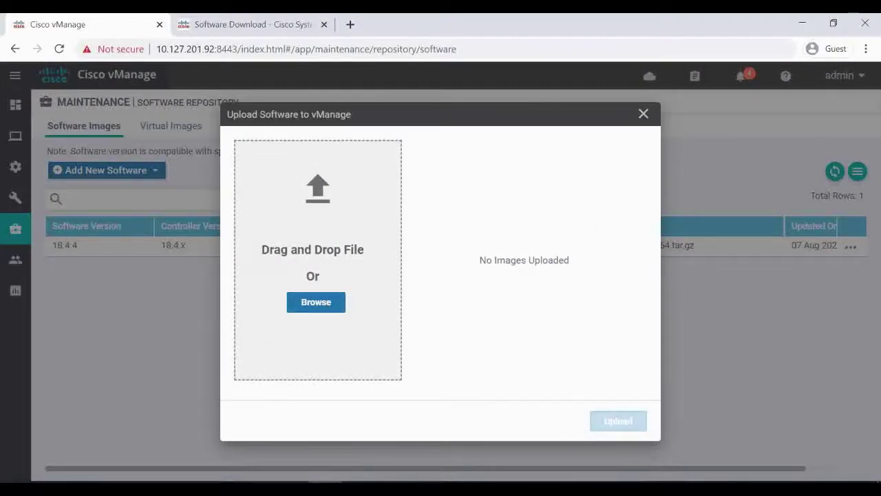
key("Return")
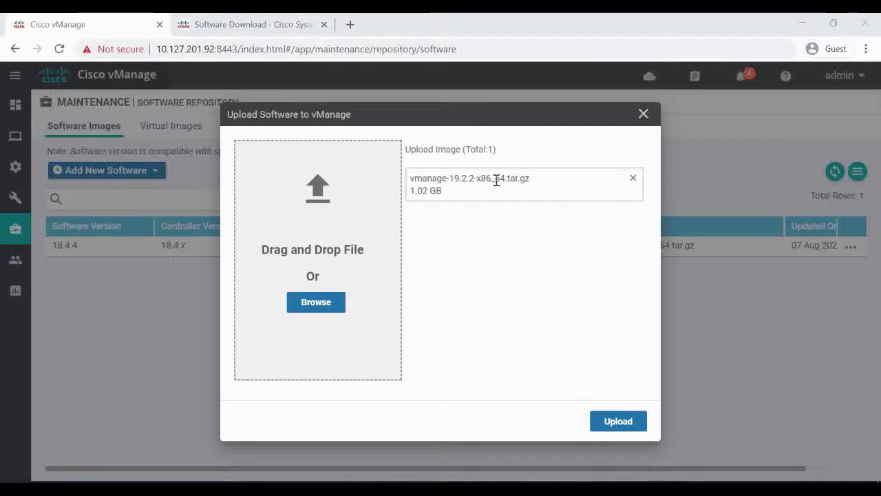
left_click(618, 422)
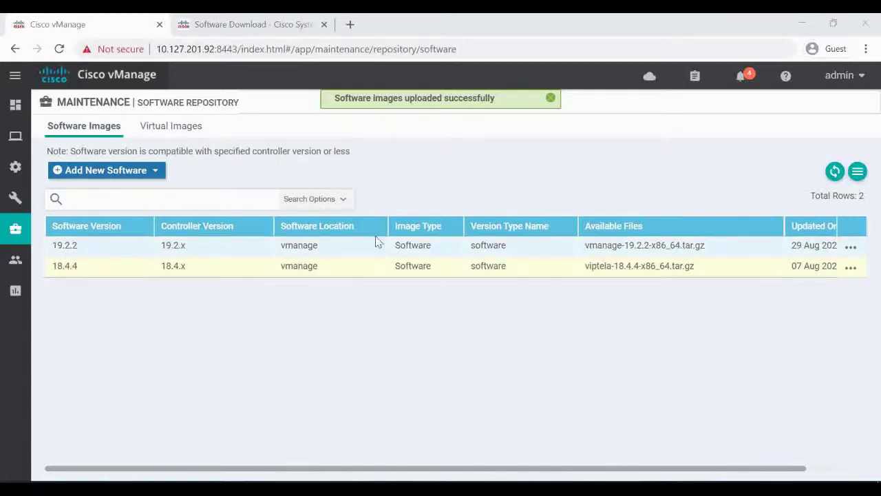
left_click(551, 100)
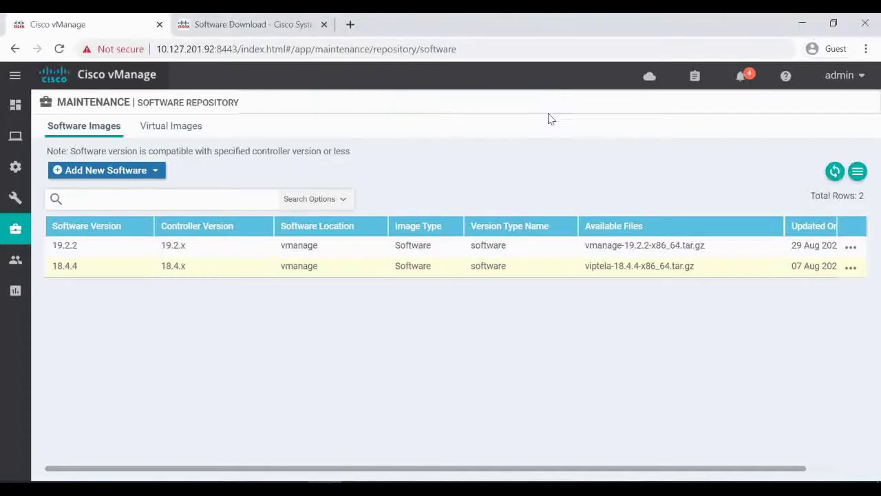
Install software version 19.2.2 on vManage through Software Upgrade, using the image stored on vManage.
mouse_move(29, 242)
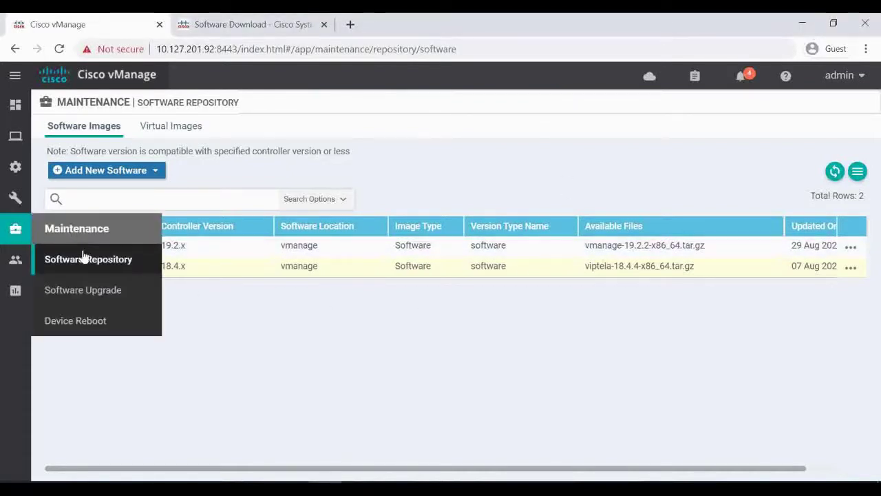
left_click(82, 289)
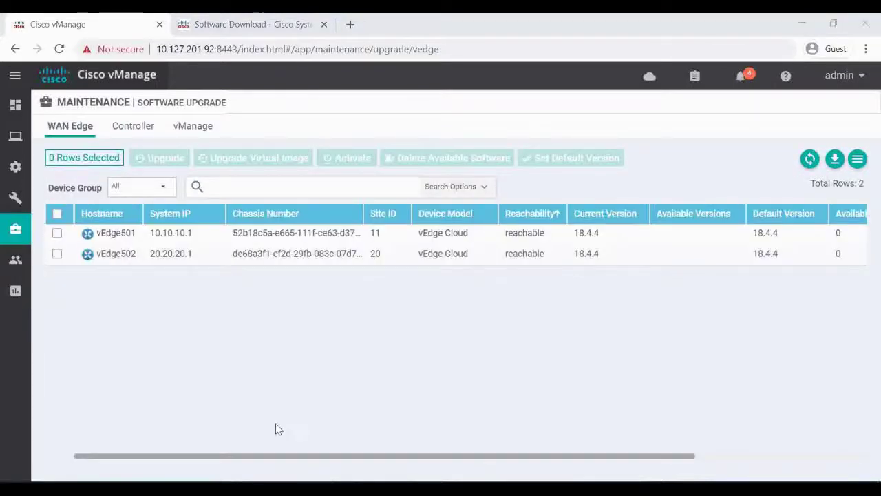
mouse_move(16, 229)
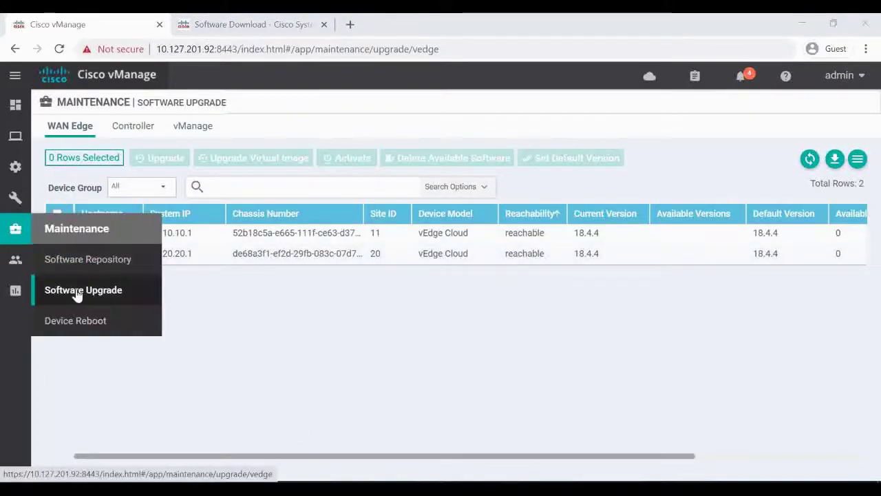
left_click(79, 293)
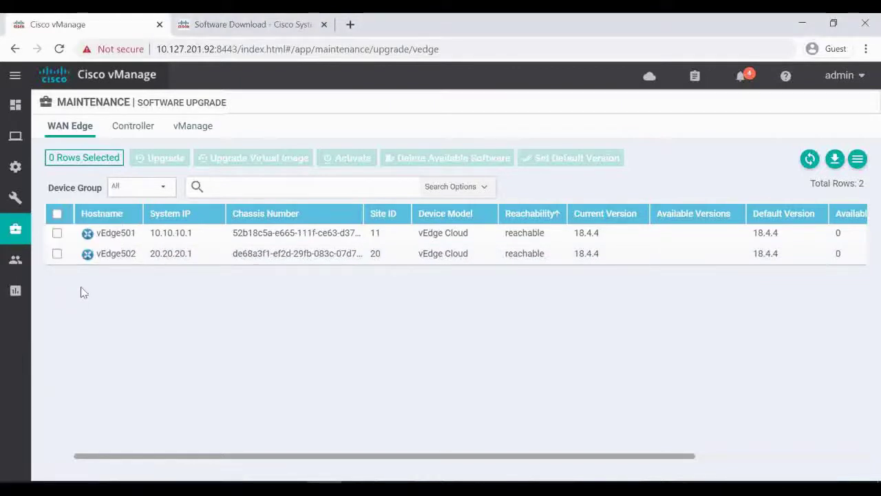
left_click(192, 130)
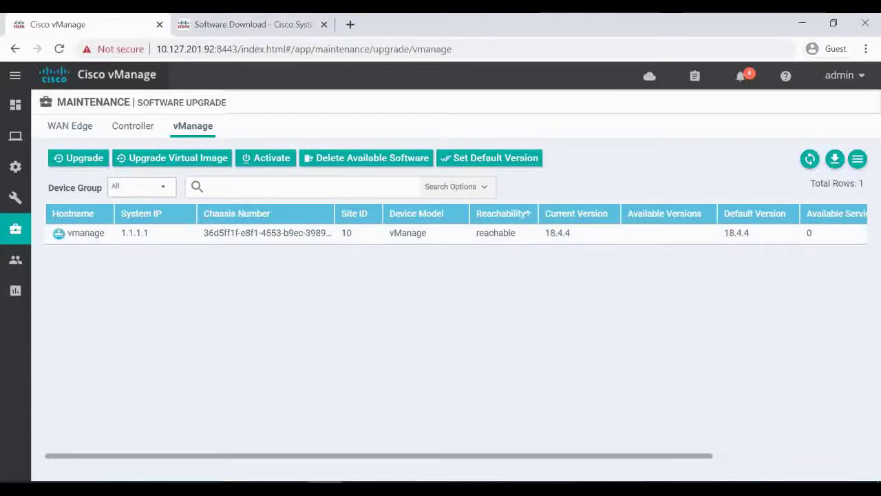
left_click(79, 161)
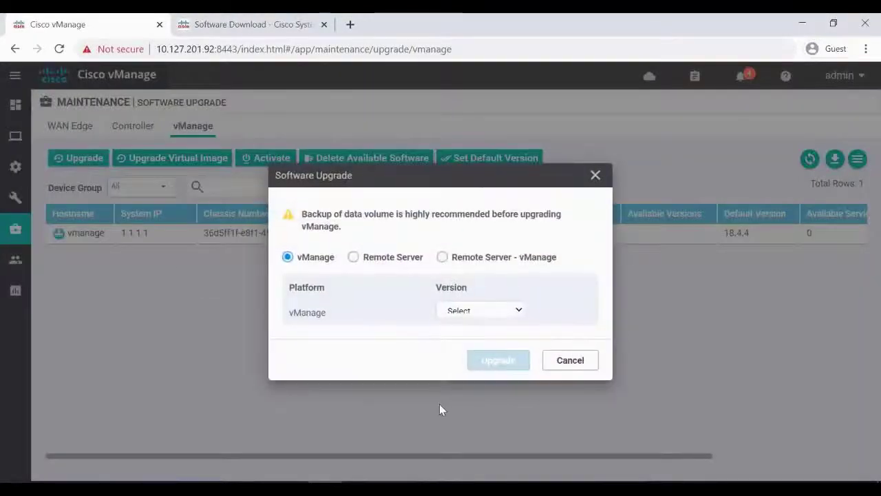
left_click(516, 310)
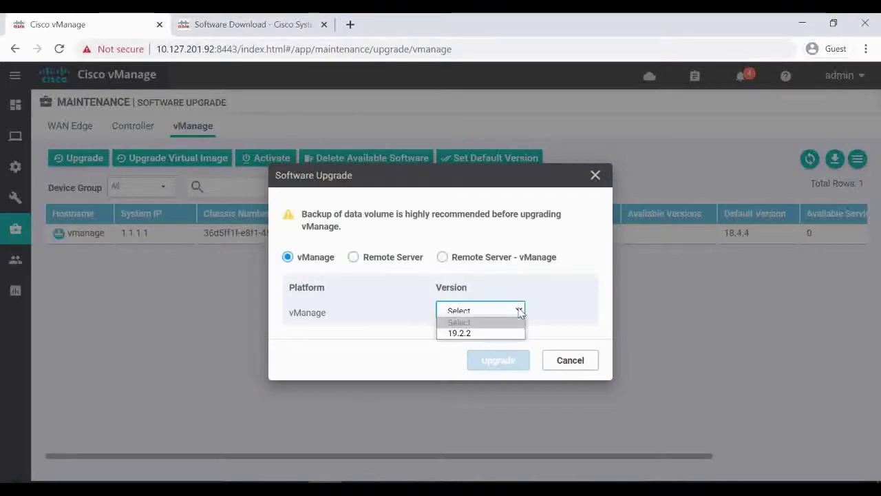
left_click(460, 333)
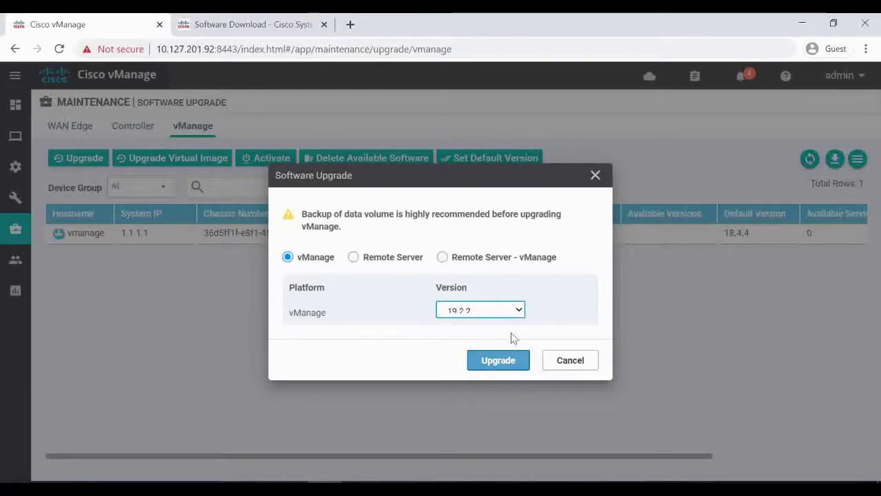
left_click(500, 366)
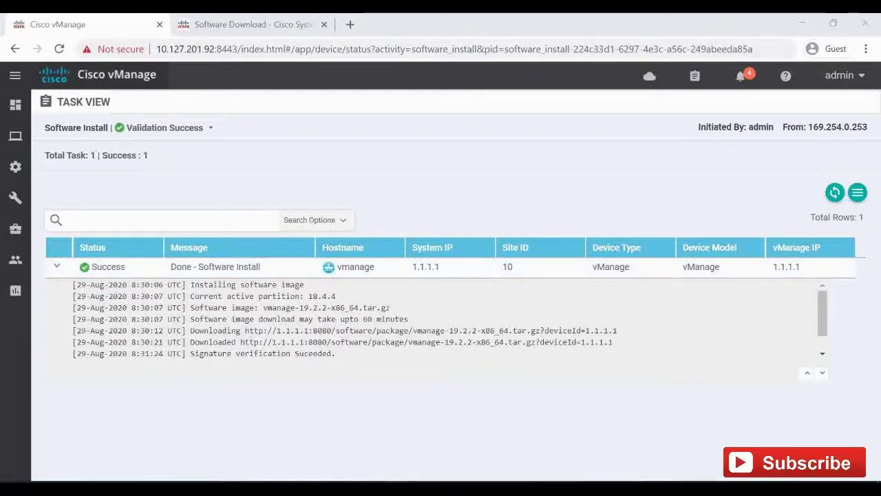
Check the installed software versions with show software in the SecureCRT vManage session and return to the browser.
key("alt+Tab")
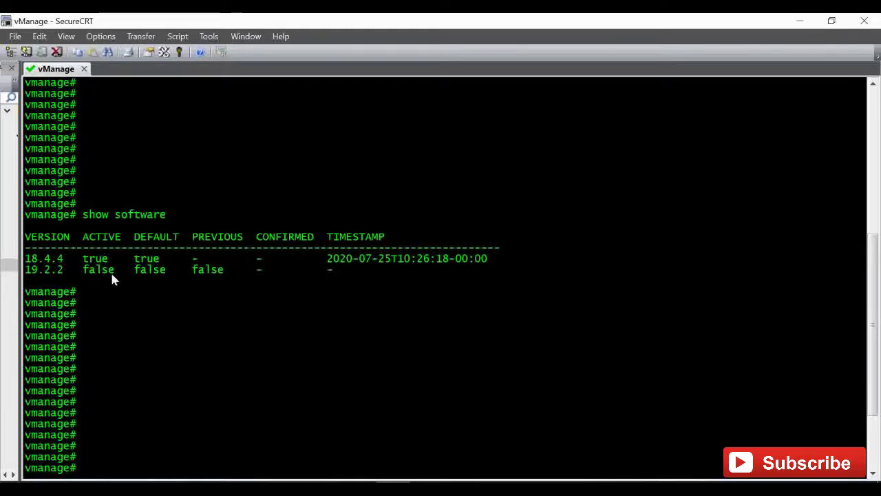
key("alt+Tab")
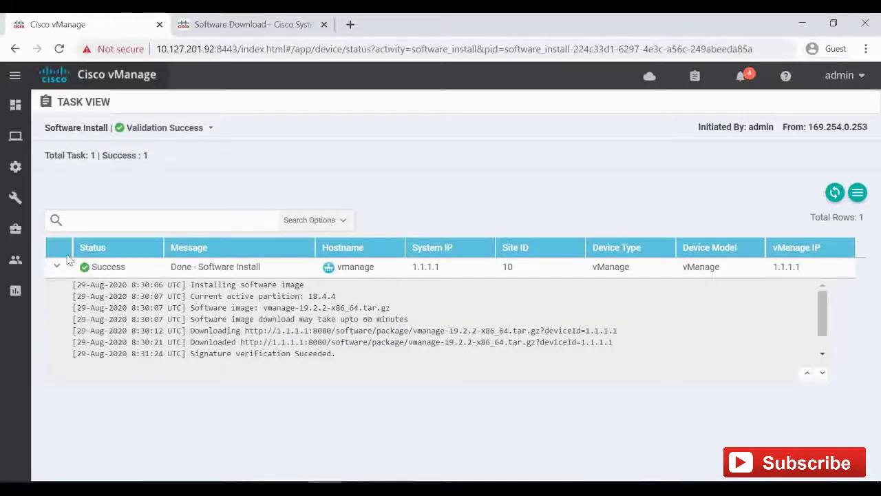
Activate software version 19.2.2 on vManage through Software Upgrade.
mouse_move(20, 234)
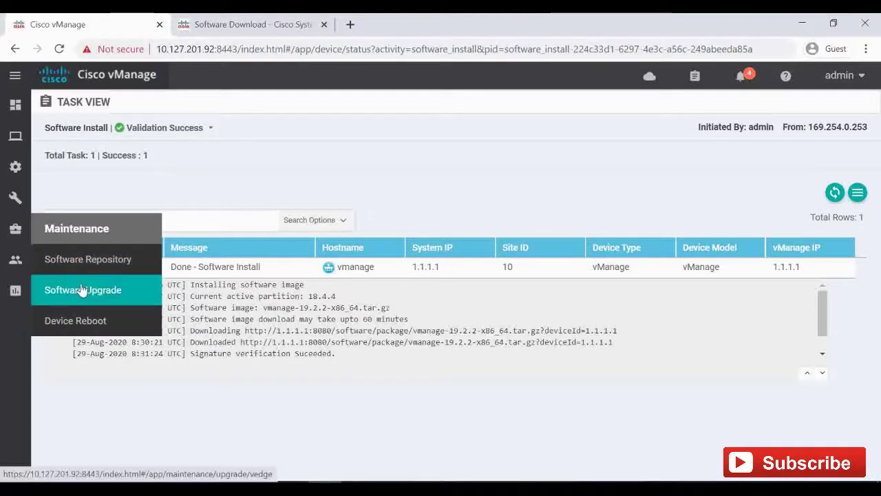
left_click(57, 290)
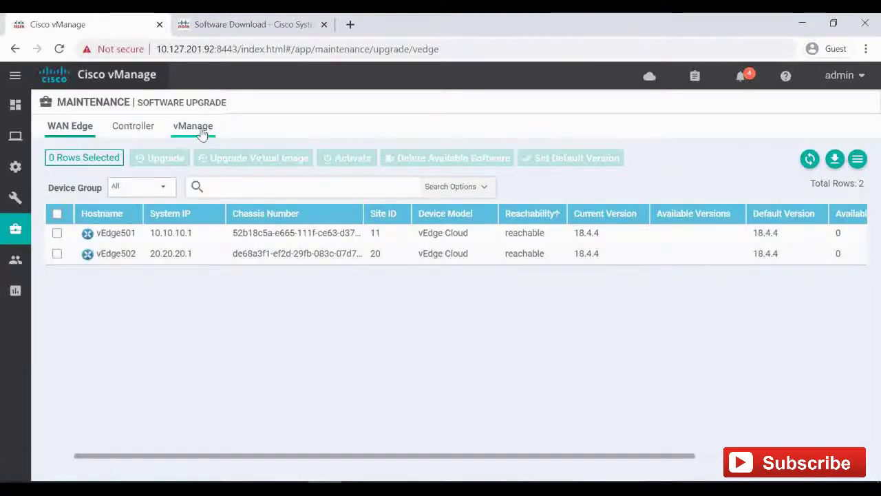
left_click(199, 132)
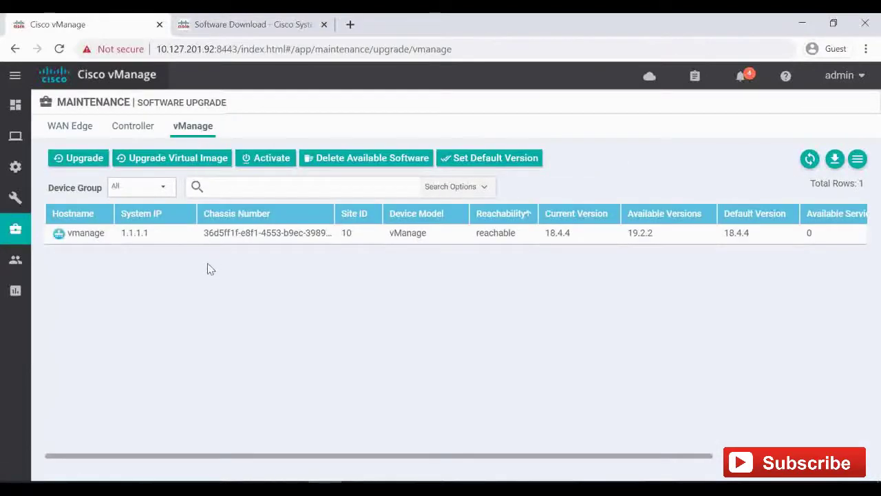
left_click(277, 163)
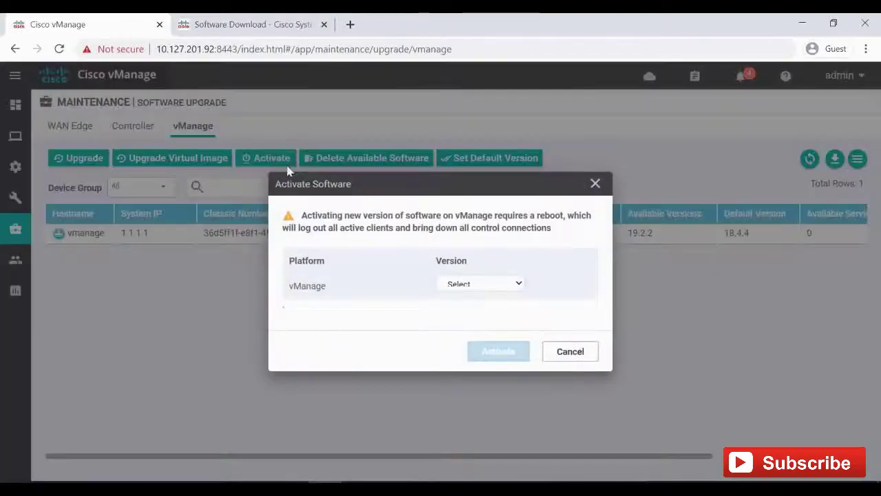
left_click(591, 354)
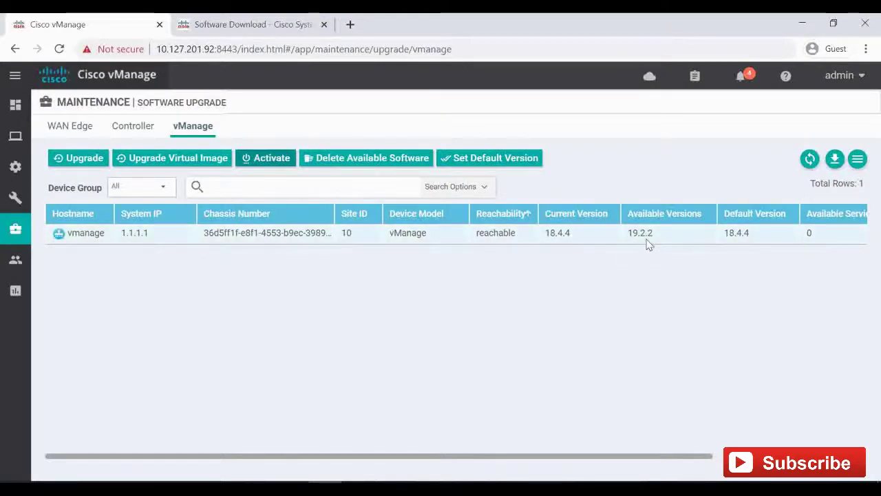
left_click(269, 165)
left_click(483, 285)
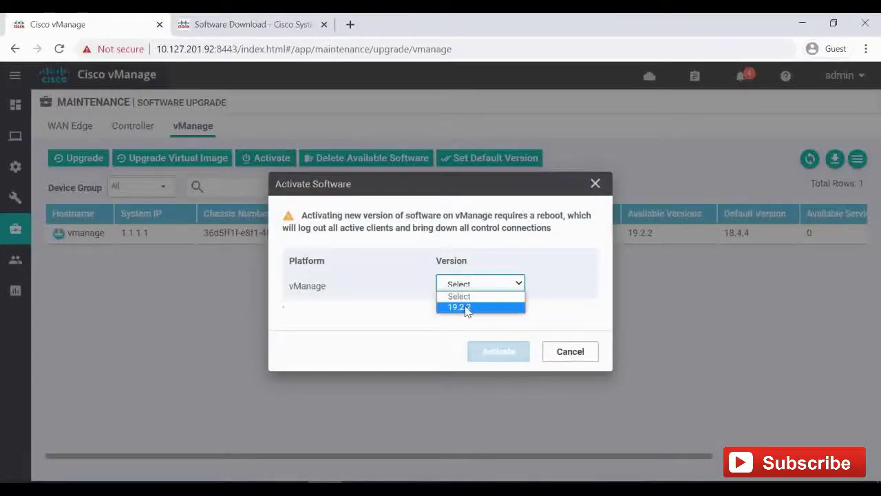
left_click(468, 307)
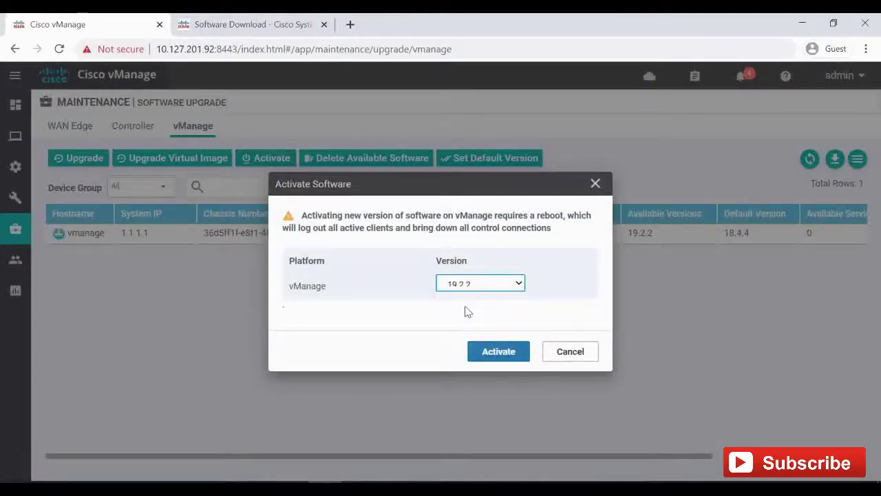
left_click(497, 352)
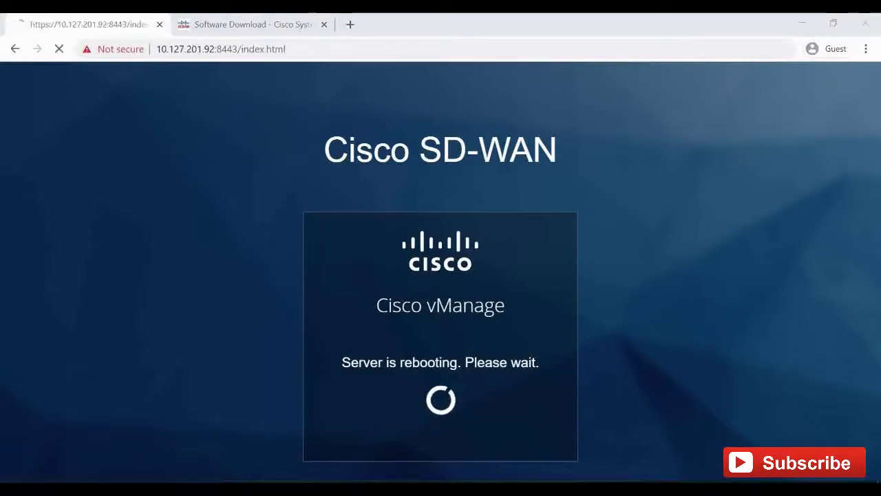
Check the version in the vManage About information, close it, and list the installed software with sh soft in the SecureCRT vManage session.
key("alt+Tab")
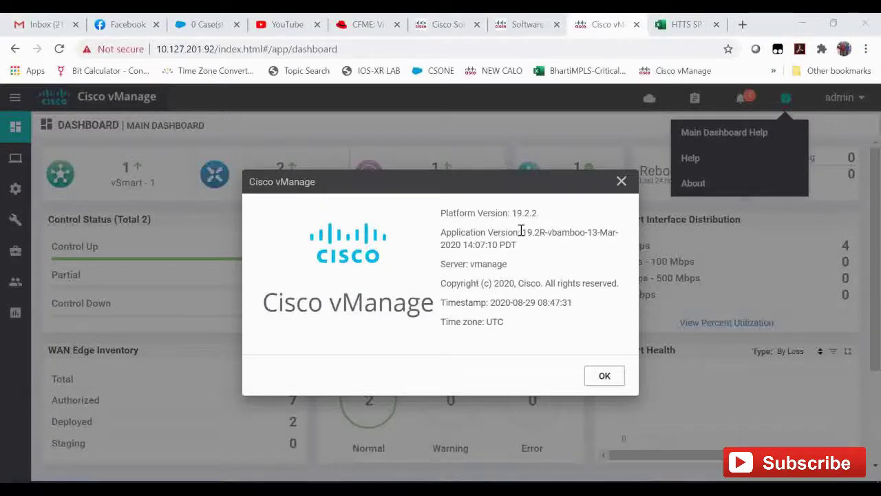
left_click(611, 384)
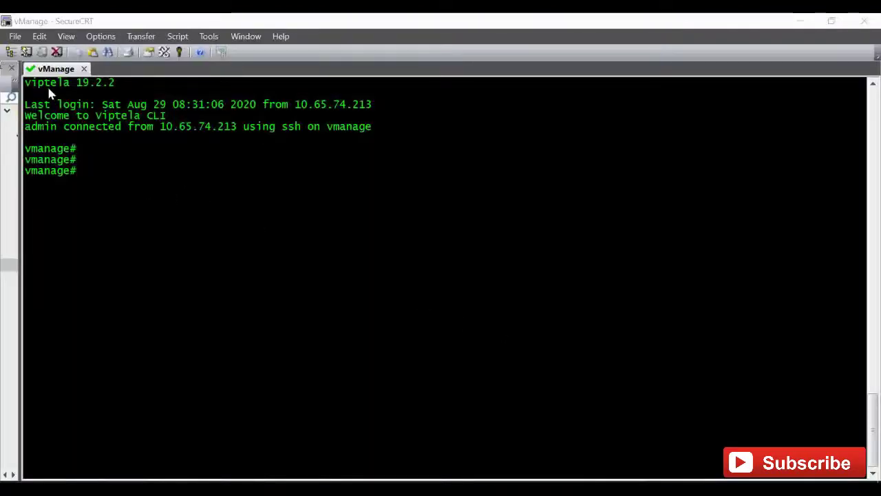
left_click(205, 212)
type("sh ")
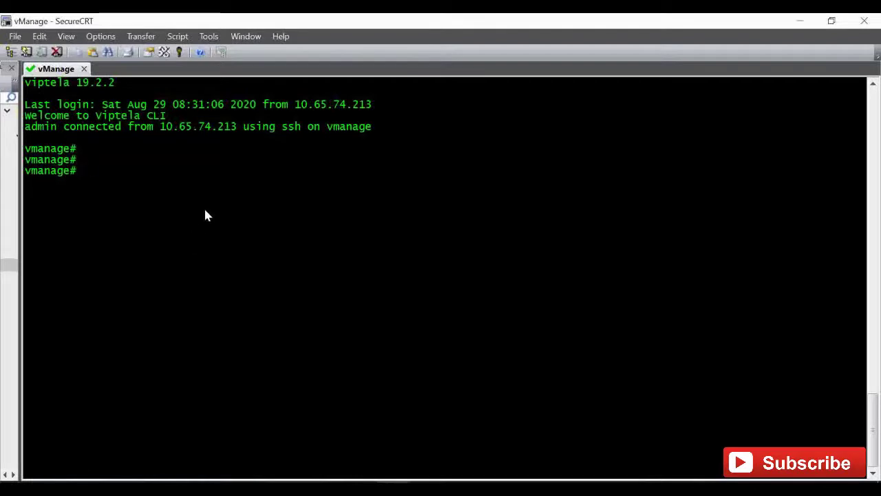
type("soft")
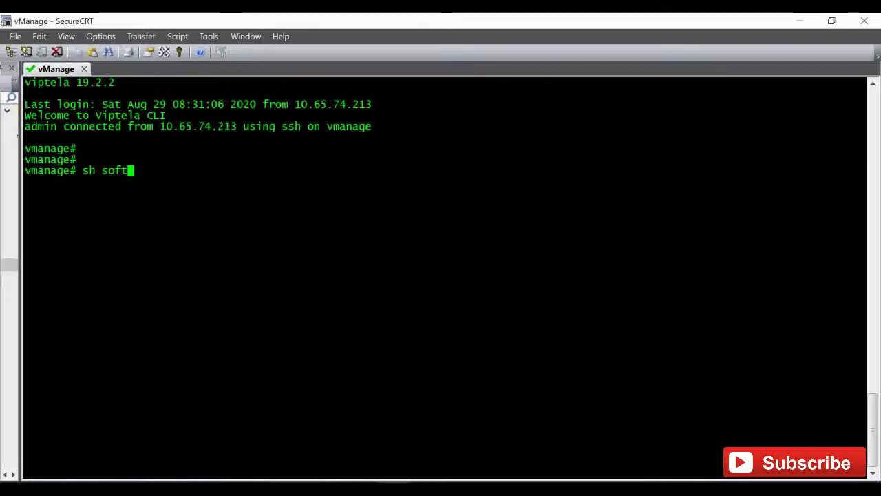
key("Return")
key("Return")
key("Return")
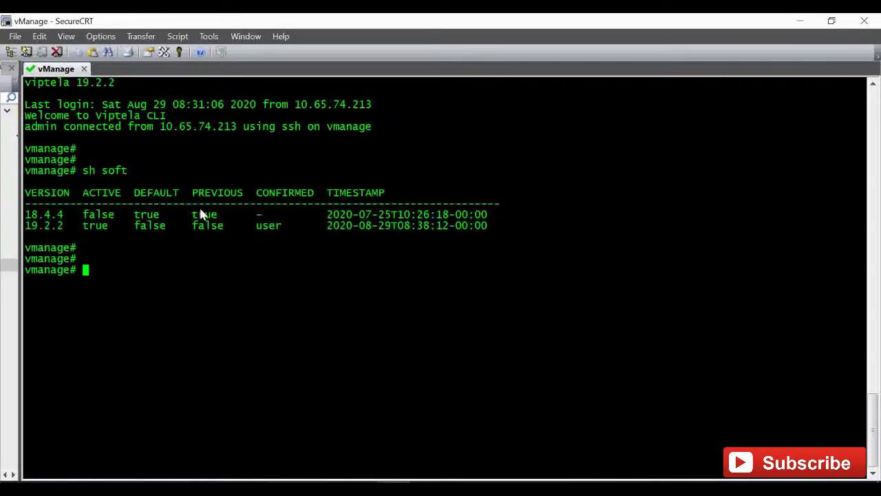
double_click(86, 227)
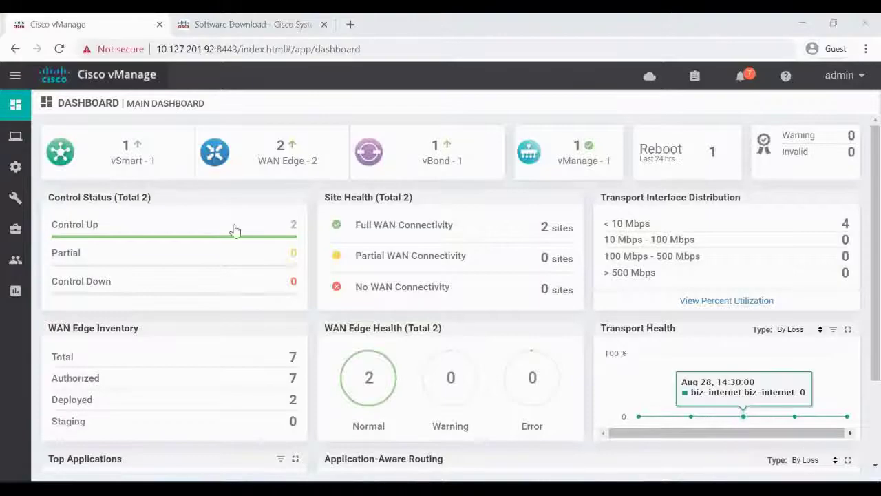
Review the versions offered for activation on vManage in Software Upgrade, cancel without activating, and check the Controller and WAN Edge device versions.
mouse_move(15, 232)
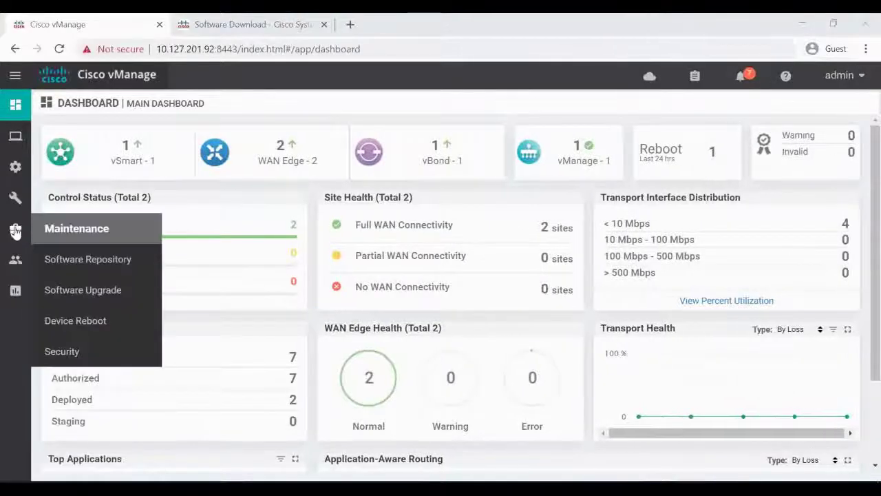
left_click(87, 290)
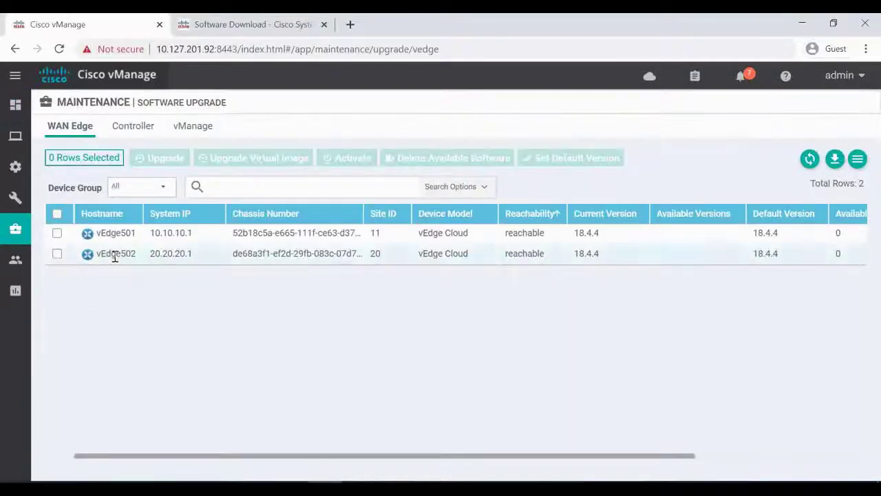
left_click(192, 128)
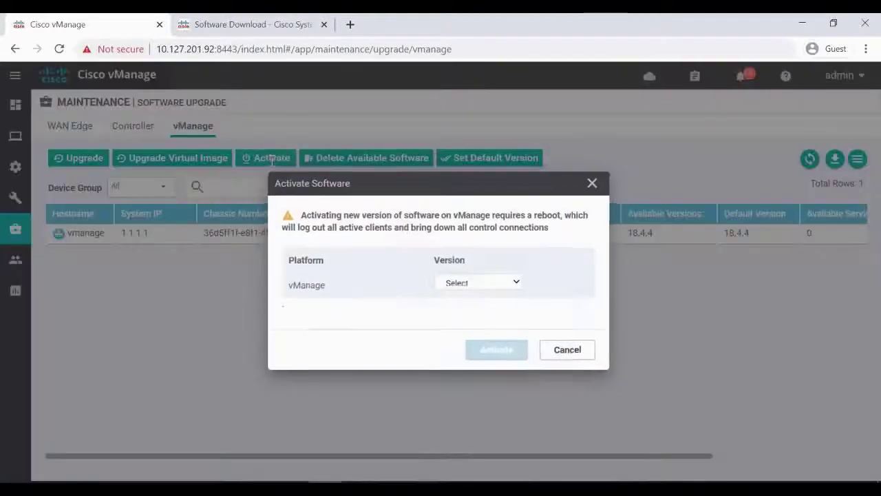
left_click(270, 163)
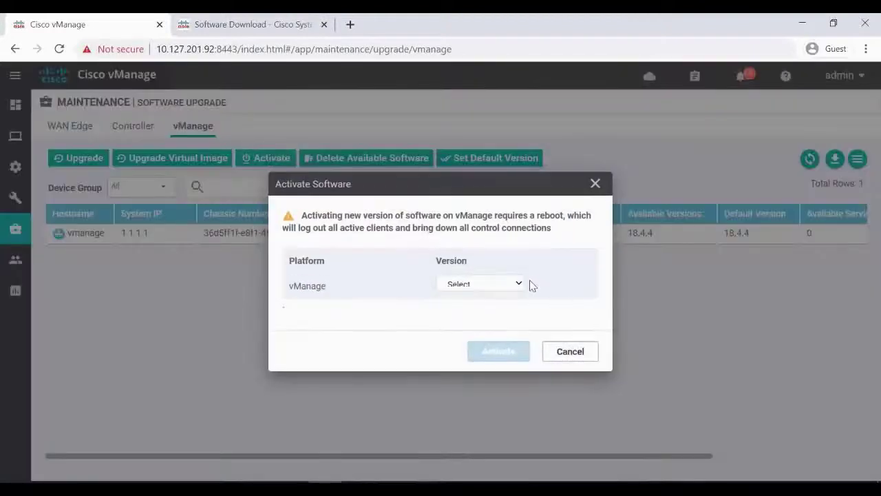
left_click(518, 285)
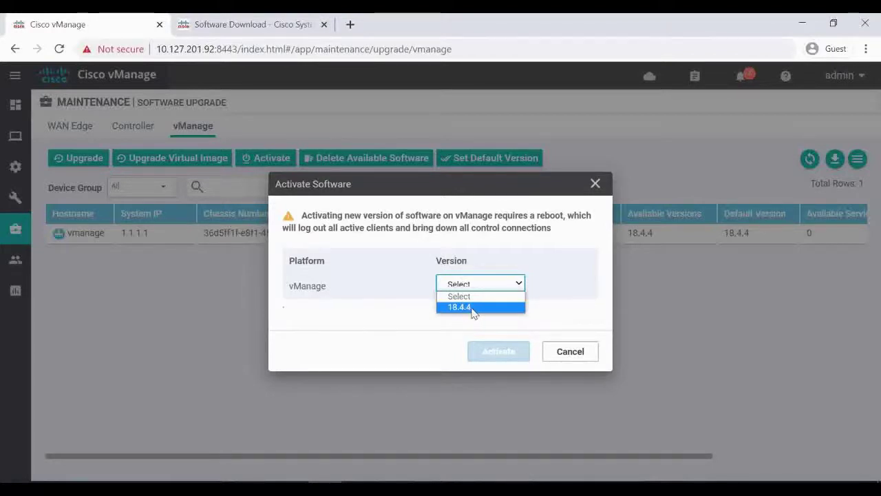
left_click(585, 353)
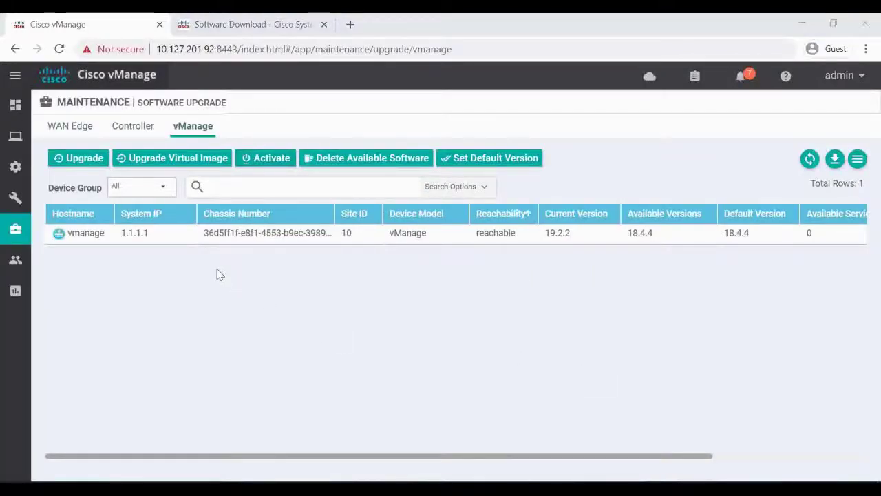
left_click(135, 128)
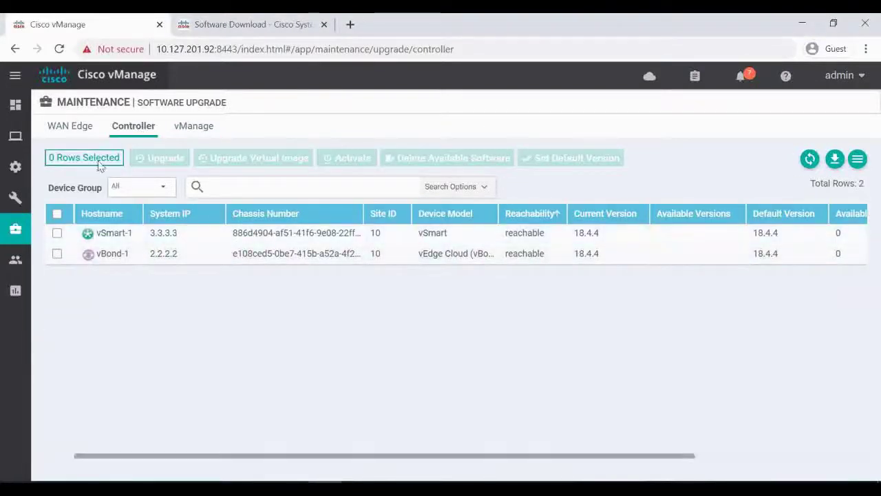
left_click(80, 130)
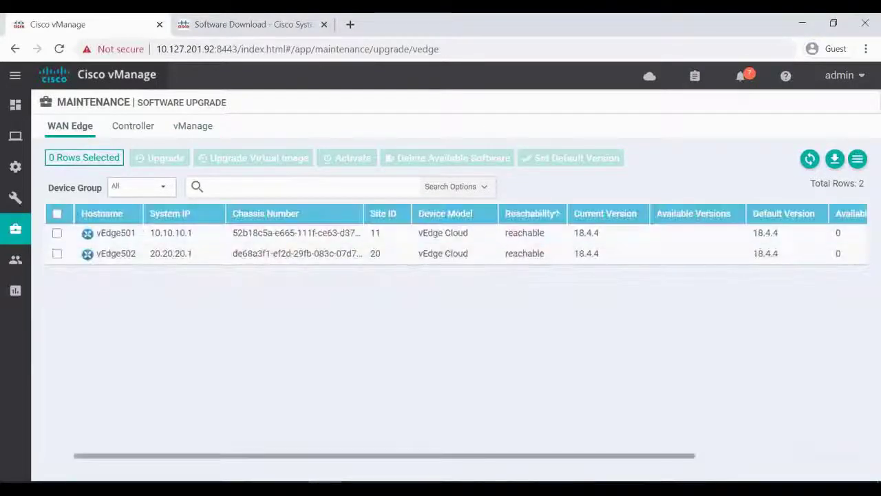